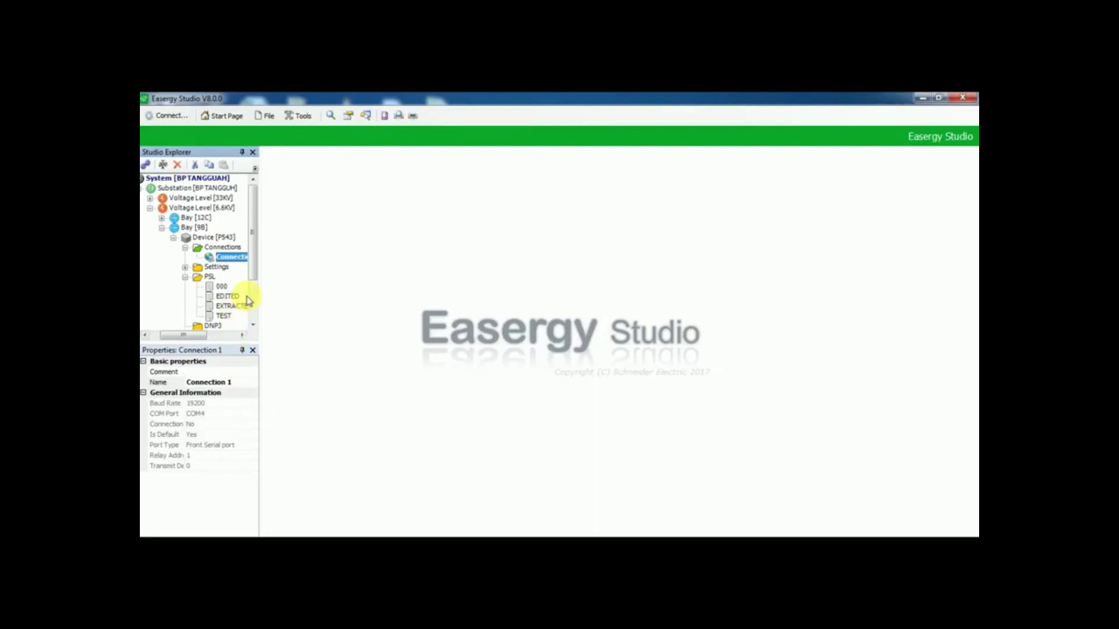
# Run Test Connection on Connection 1 to the P543 relay and close the successful result.
pyautogui.rightClick(228, 257)
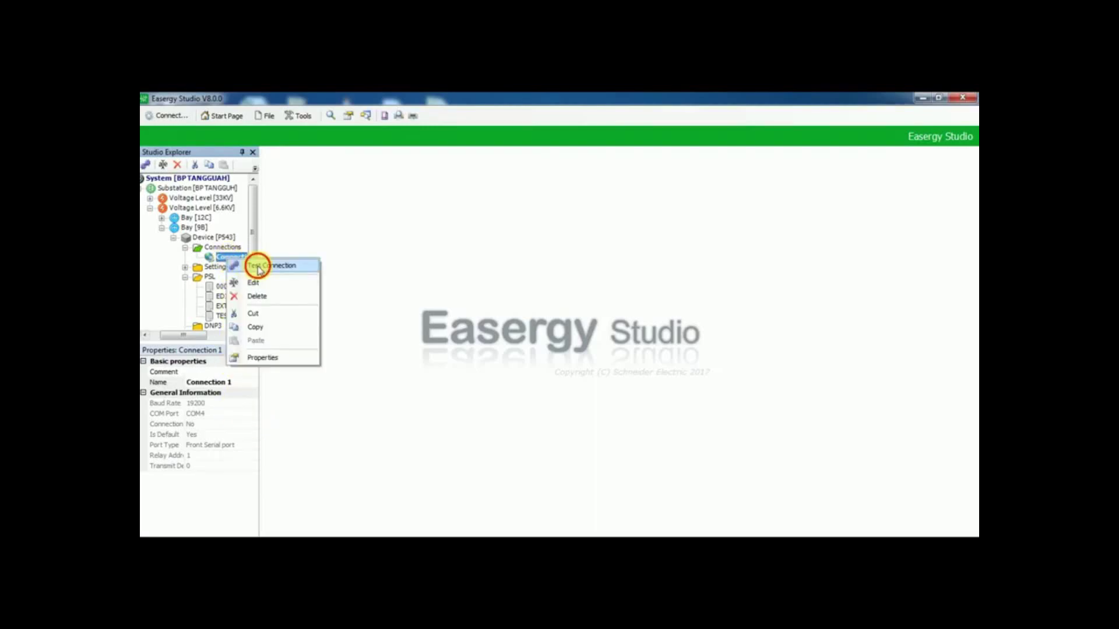
pyautogui.click(255, 261)
pyautogui.click(634, 365)
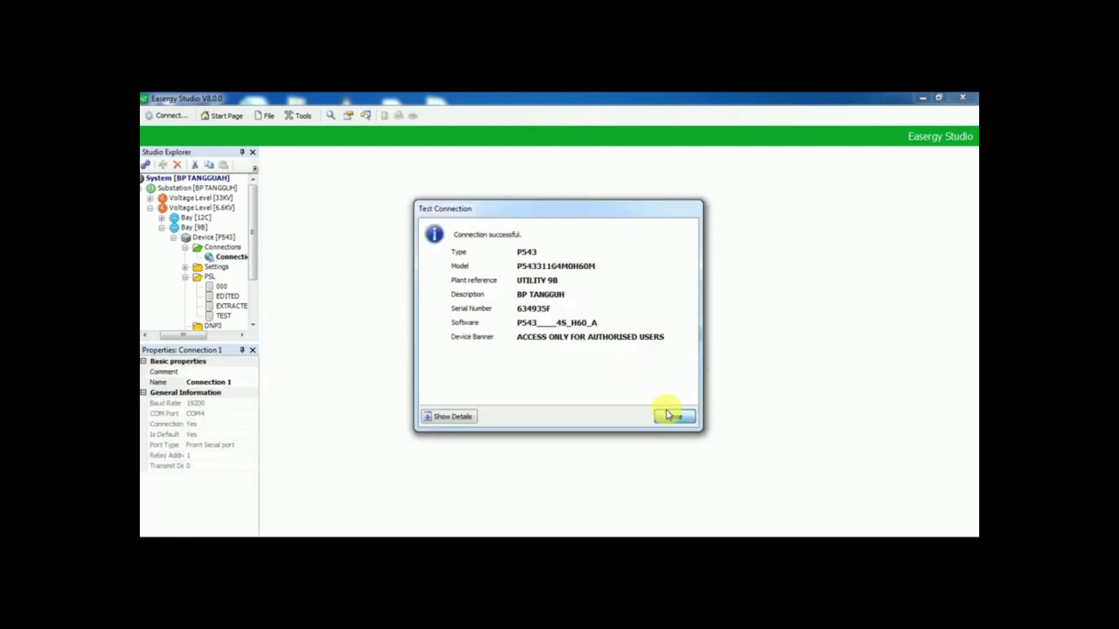
pyautogui.click(670, 412)
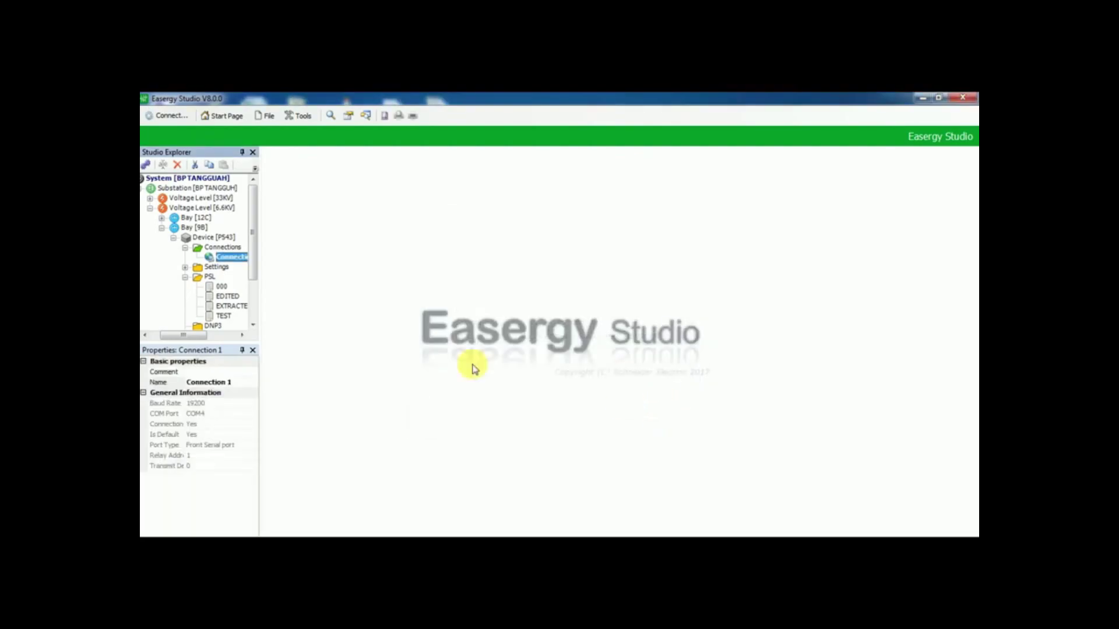
# Open PSL logic sheet 000 in PSL-Courier and zoom the diagram in three steps.
pyautogui.doubleClick(222, 288)
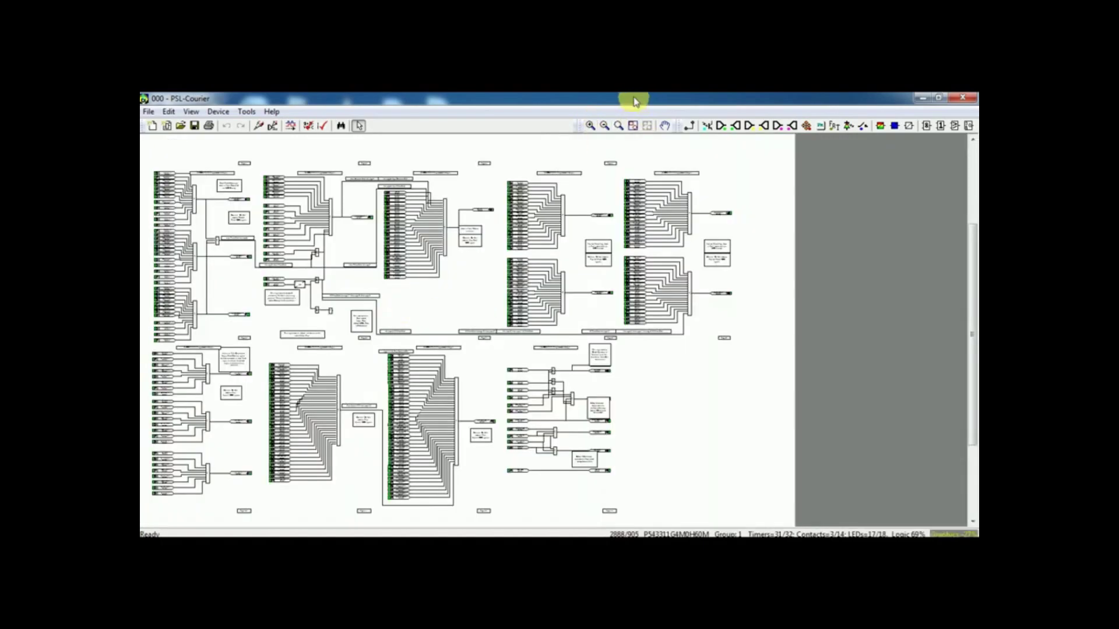
pyautogui.click(590, 126)
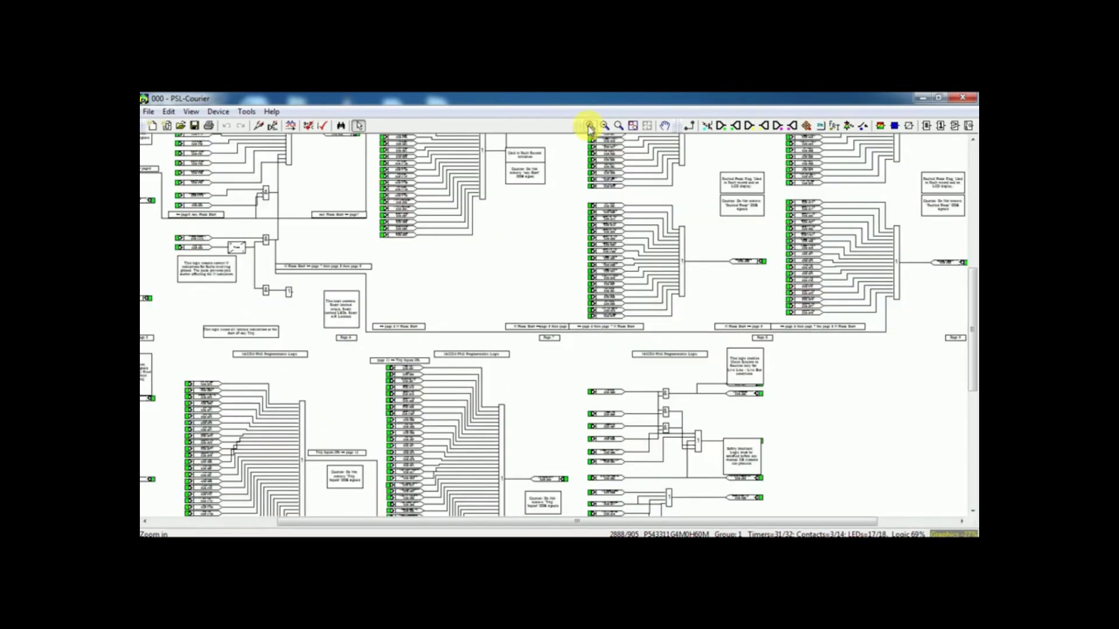
pyautogui.click(589, 126)
pyautogui.scroll(3, 451, 256)
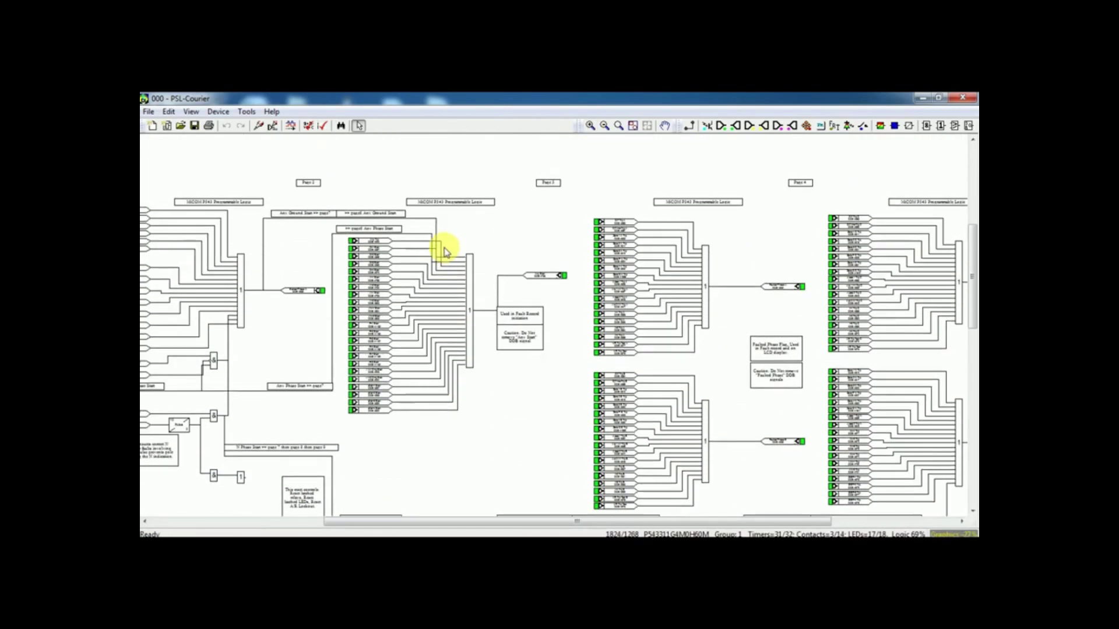
pyautogui.click(589, 125)
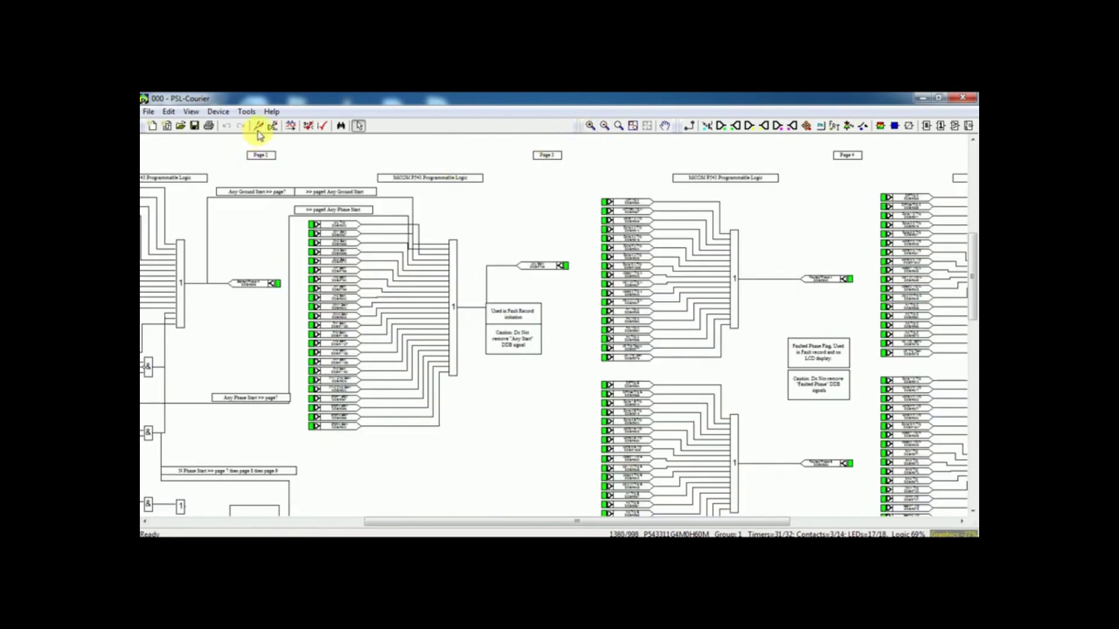
pyautogui.click(227, 113)
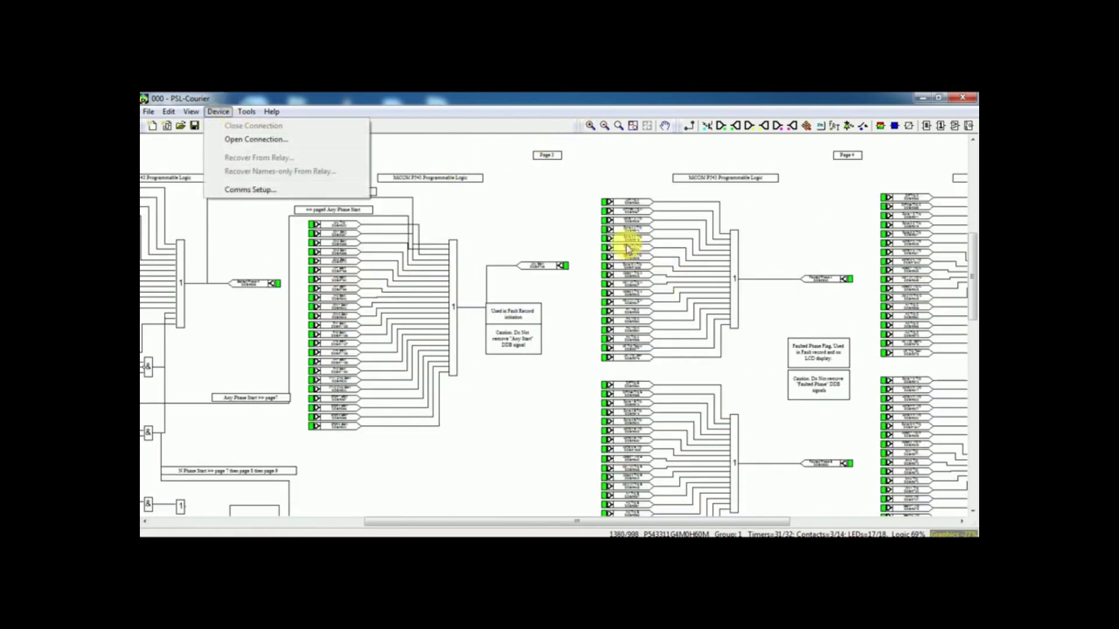
pyautogui.click(487, 217)
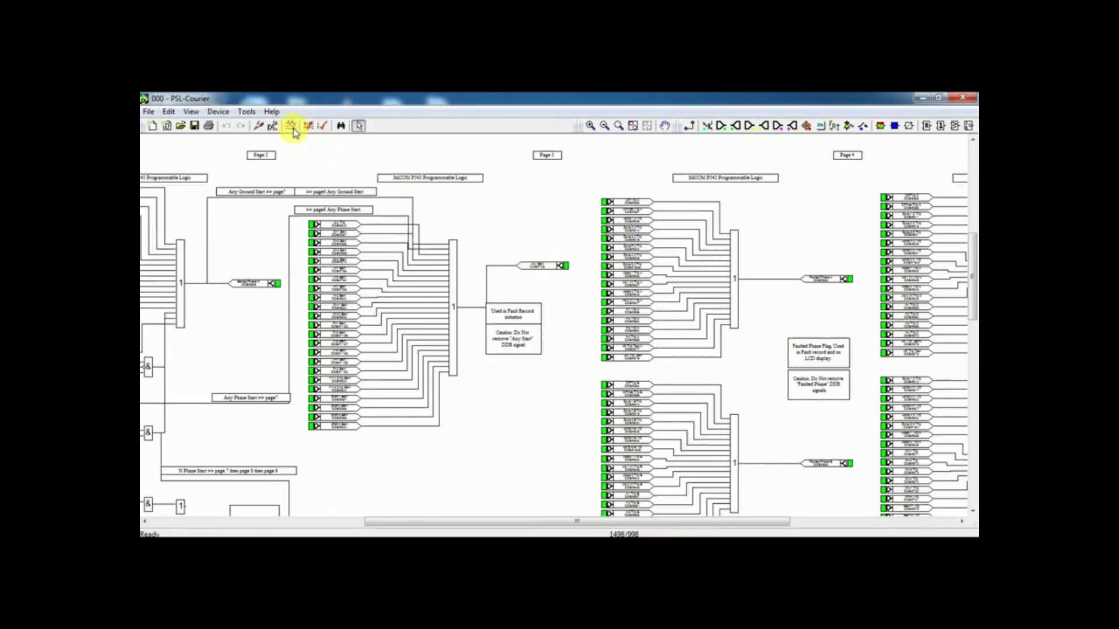
pyautogui.click(291, 125)
pyautogui.click(610, 356)
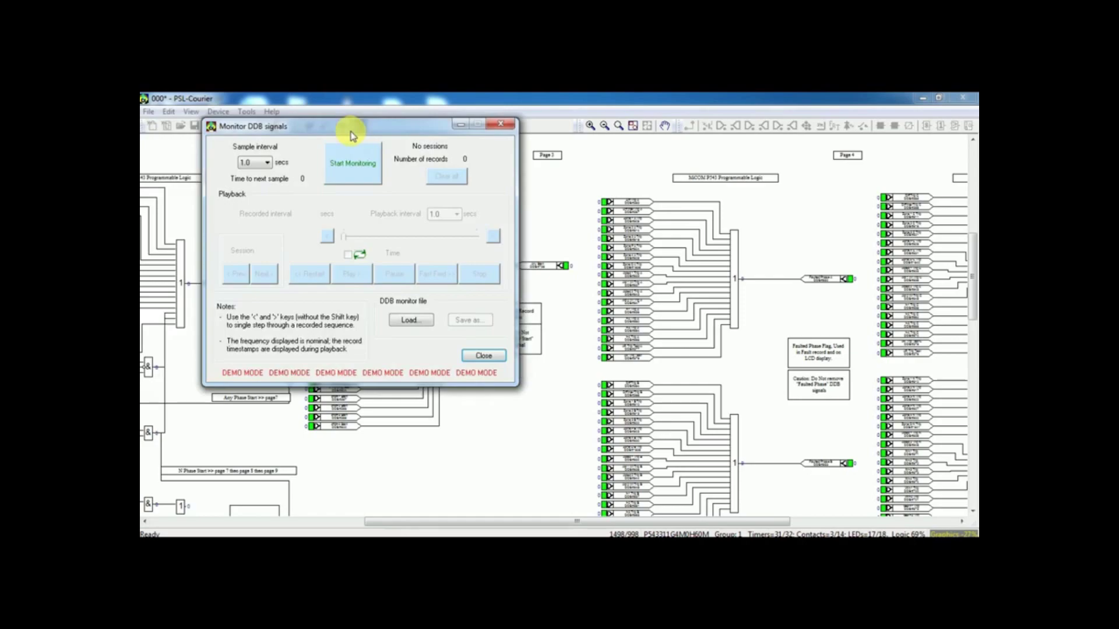
pyautogui.moveTo(352, 134); pyautogui.dragTo(377, 131)
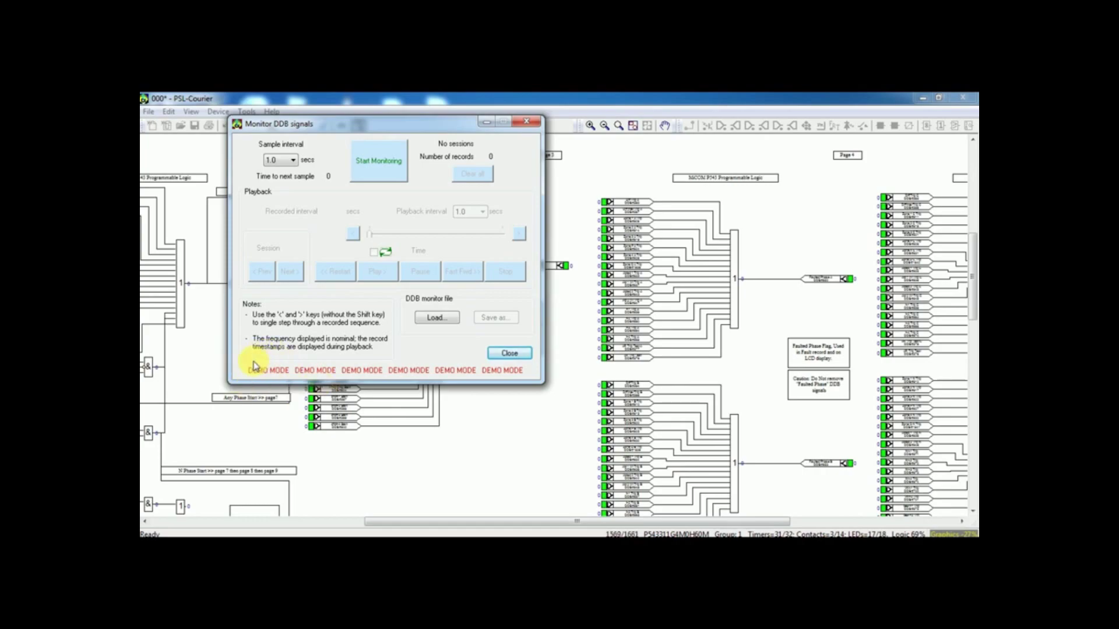
pyautogui.click(376, 171)
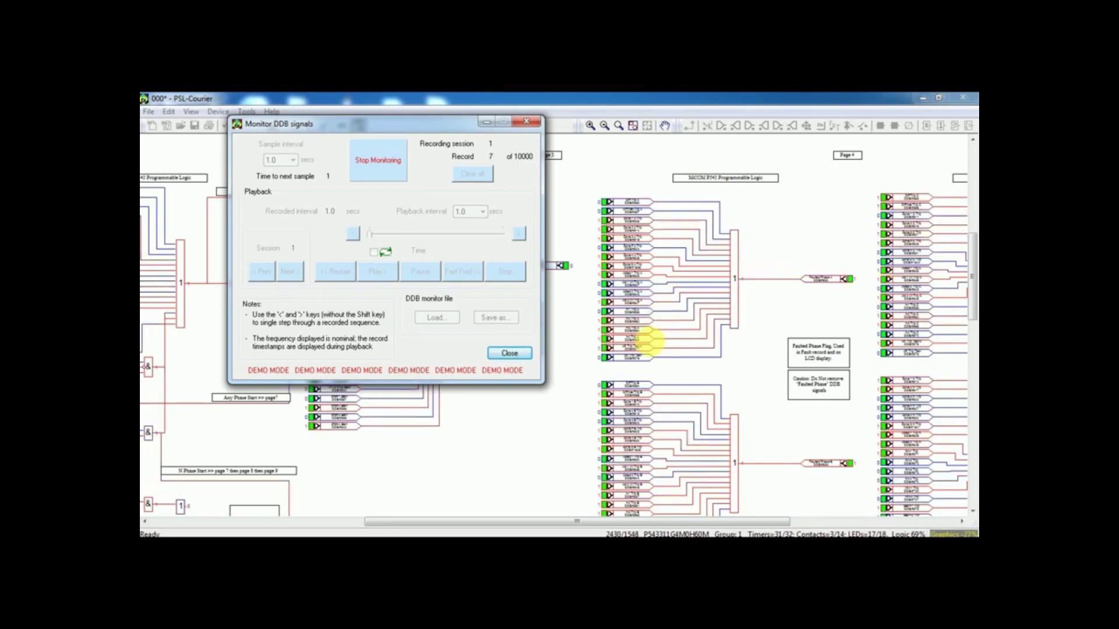
pyautogui.click(381, 168)
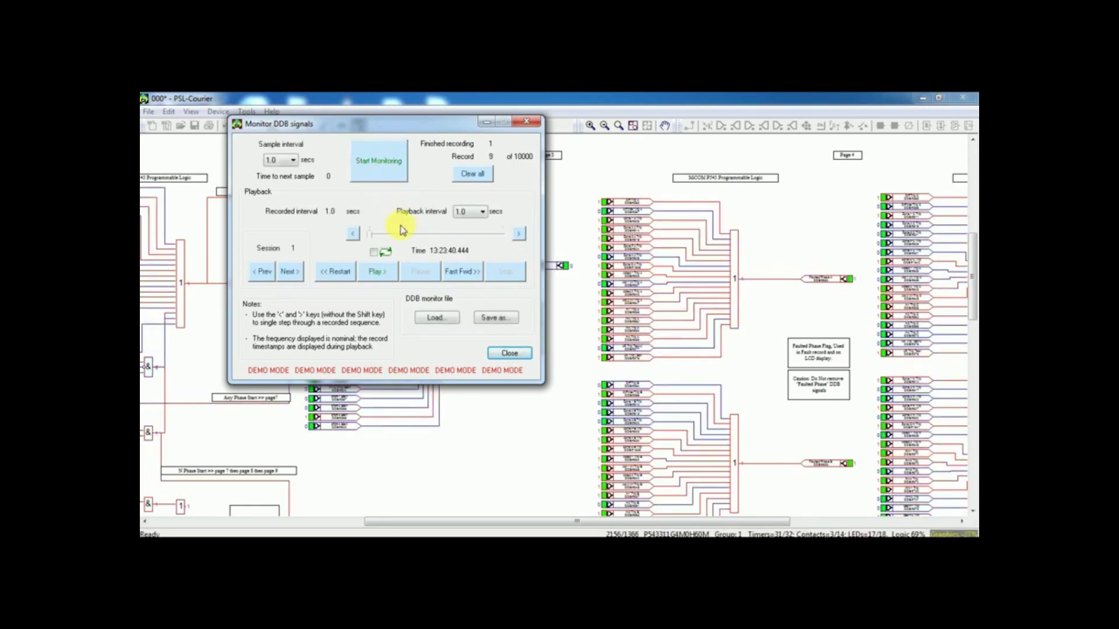
pyautogui.click(509, 354)
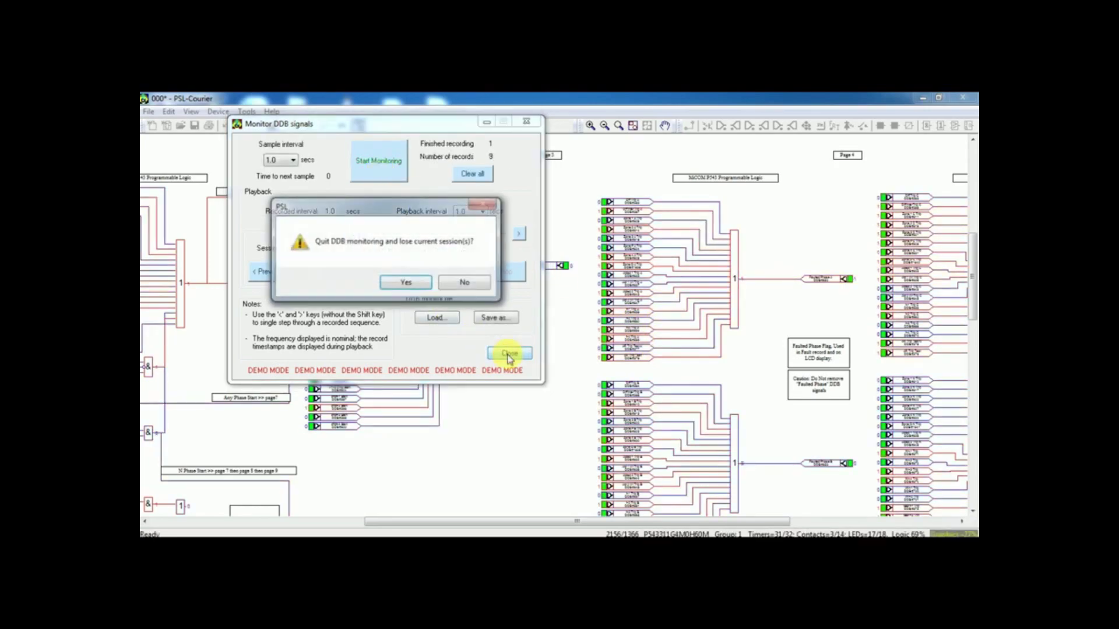
pyautogui.click(418, 284)
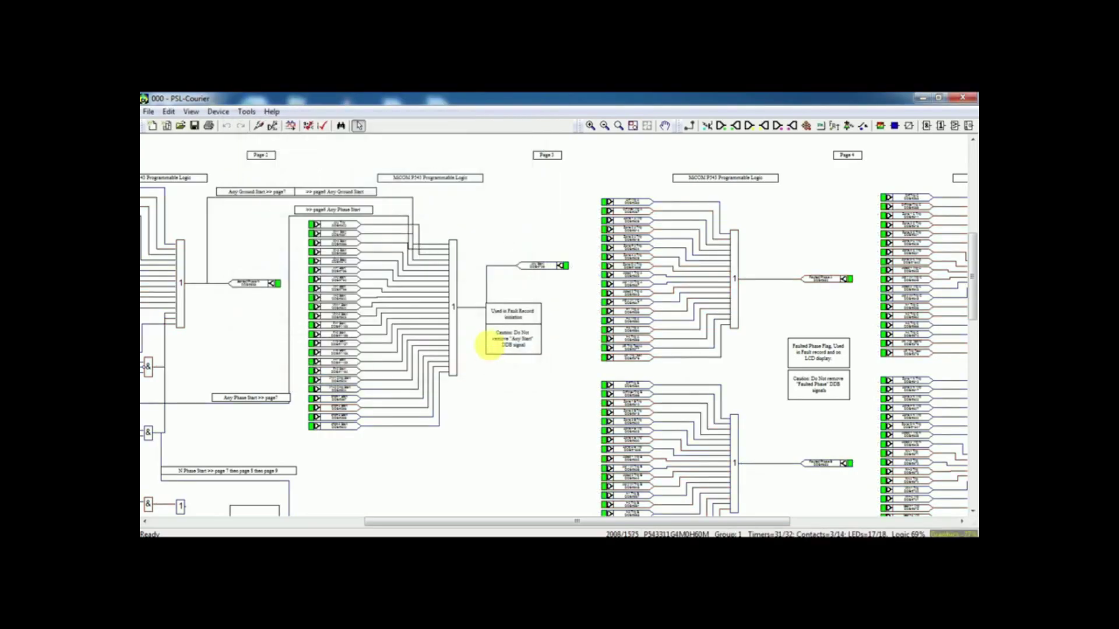
# Accept the Comms Setup settings of COM4 at 19,200 baud with 11-bit framing.
pyautogui.click(219, 112)
pyautogui.click(255, 189)
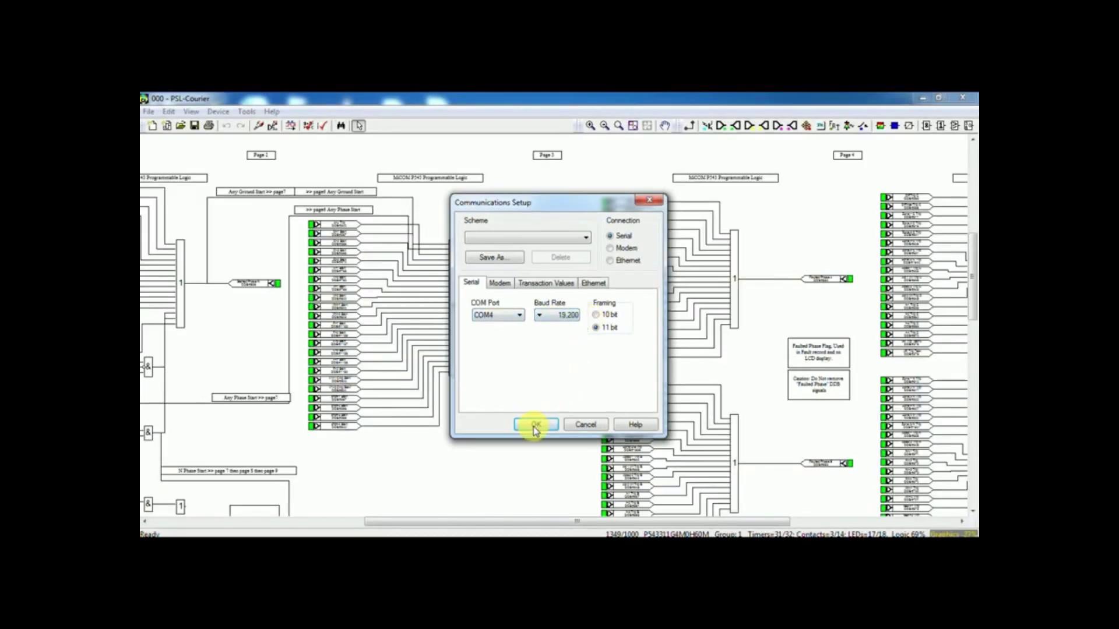
pyautogui.click(533, 425)
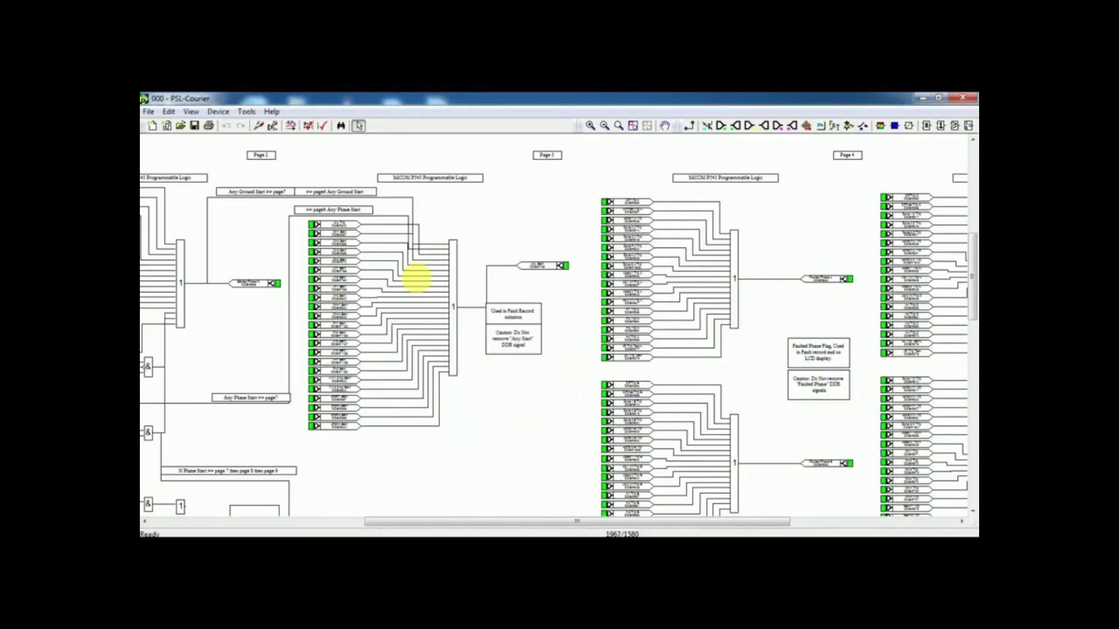
# Open a serial connection to the relay at address 1.
pyautogui.click(221, 115)
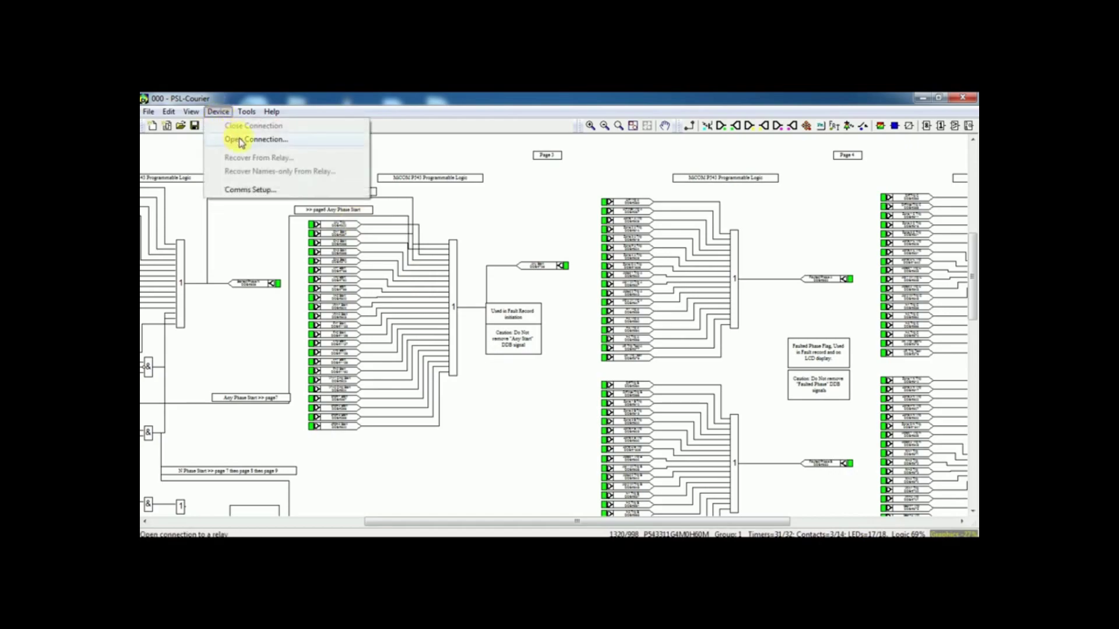
pyautogui.click(239, 140)
pyautogui.click(597, 303)
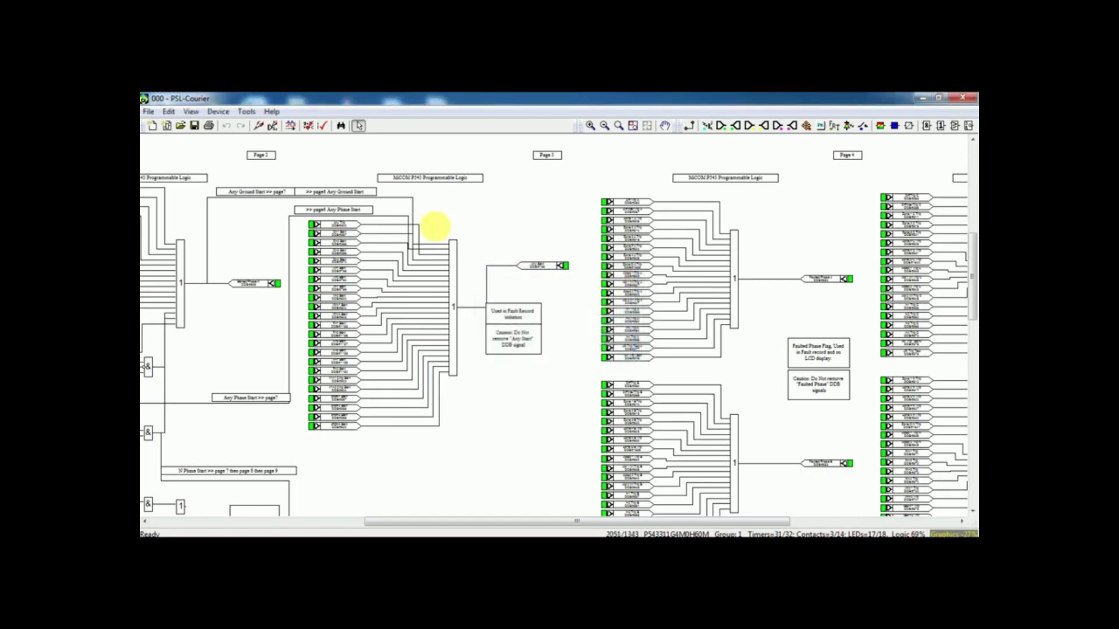
# Start real-mode DDB monitoring and begin recording session 1, sampled every 1.0 s.
pyautogui.click(309, 127)
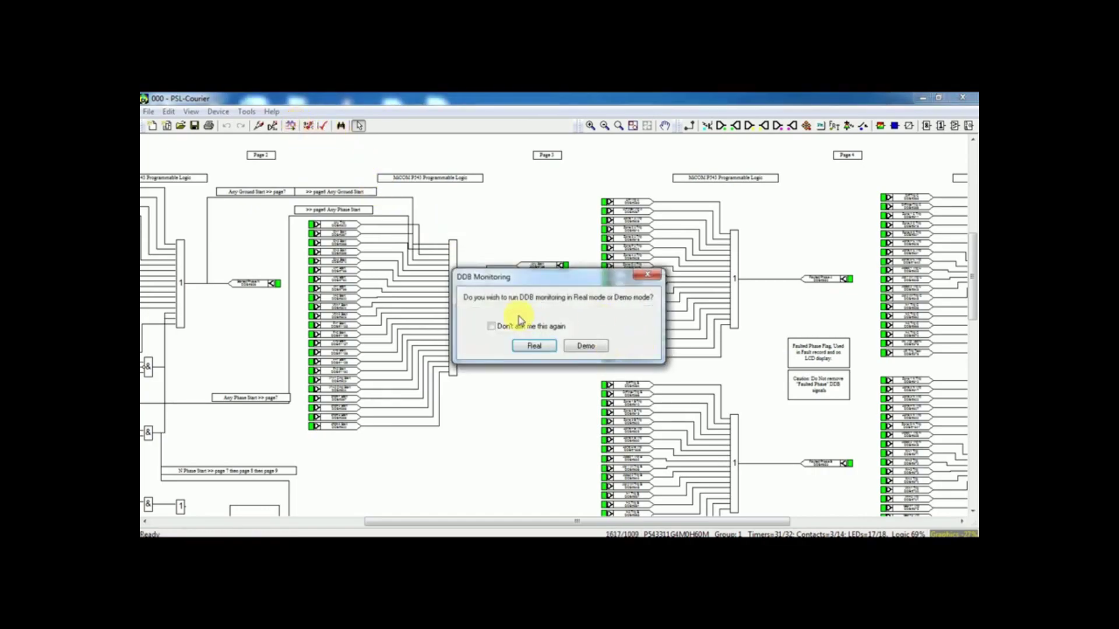
pyautogui.click(535, 346)
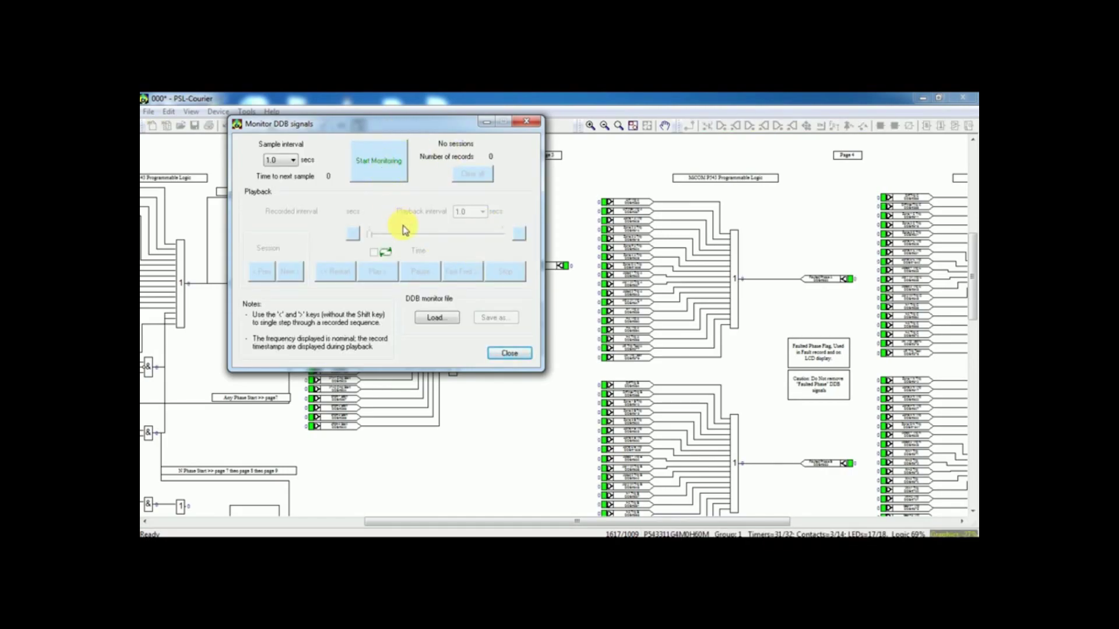
pyautogui.click(398, 181)
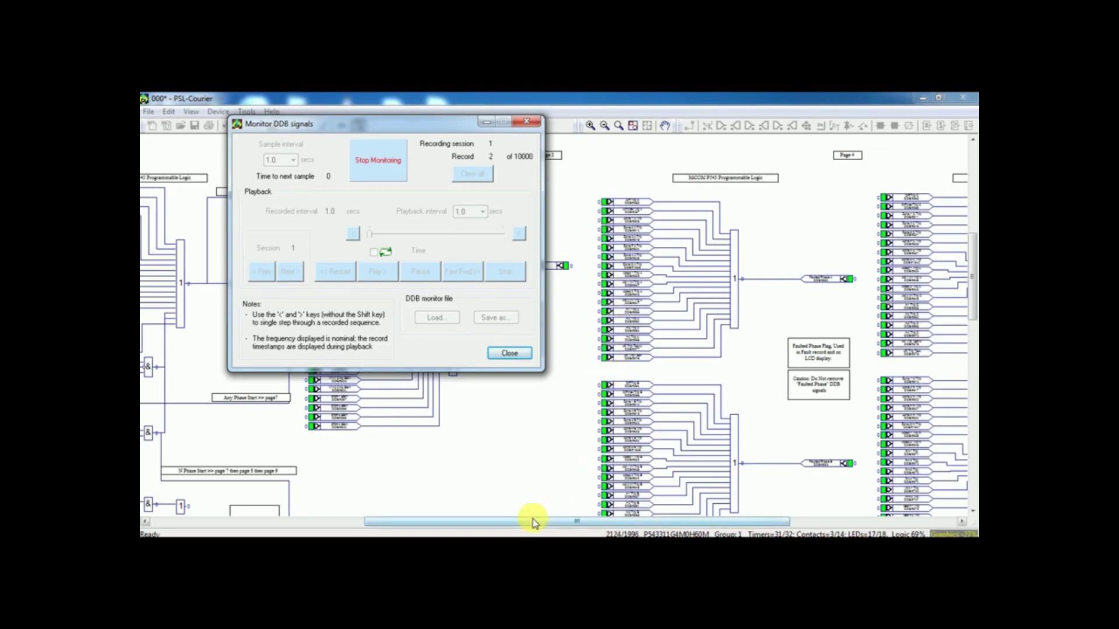
# Pan to page 8 and zoom in on the Signalling Fail and SysChks Inactive signals.
pyautogui.moveTo(532, 519); pyautogui.dragTo(637, 518)
pyautogui.scroll(-3, 683, 387)
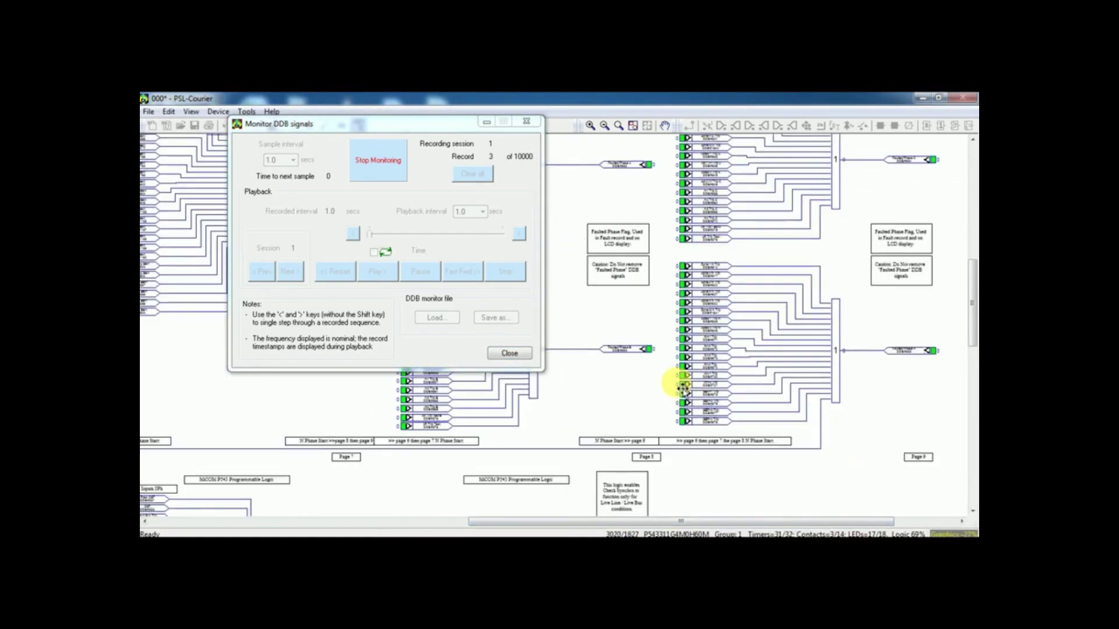
pyautogui.scroll(-3, 683, 388)
pyautogui.scroll(-6, 672, 414)
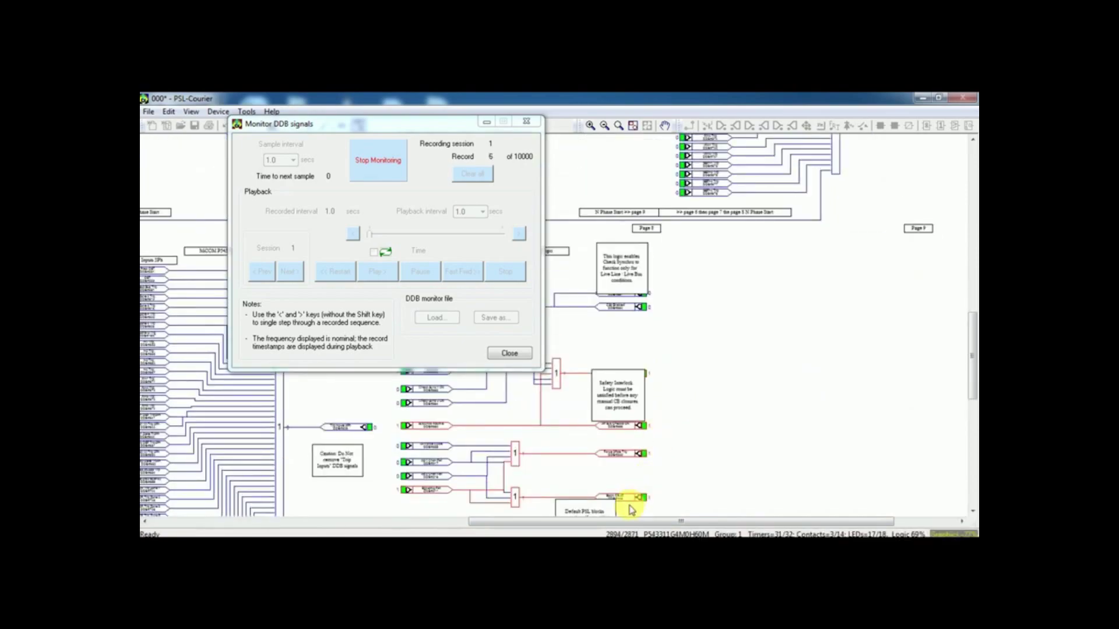
pyautogui.moveTo(627, 526); pyautogui.dragTo(525, 522)
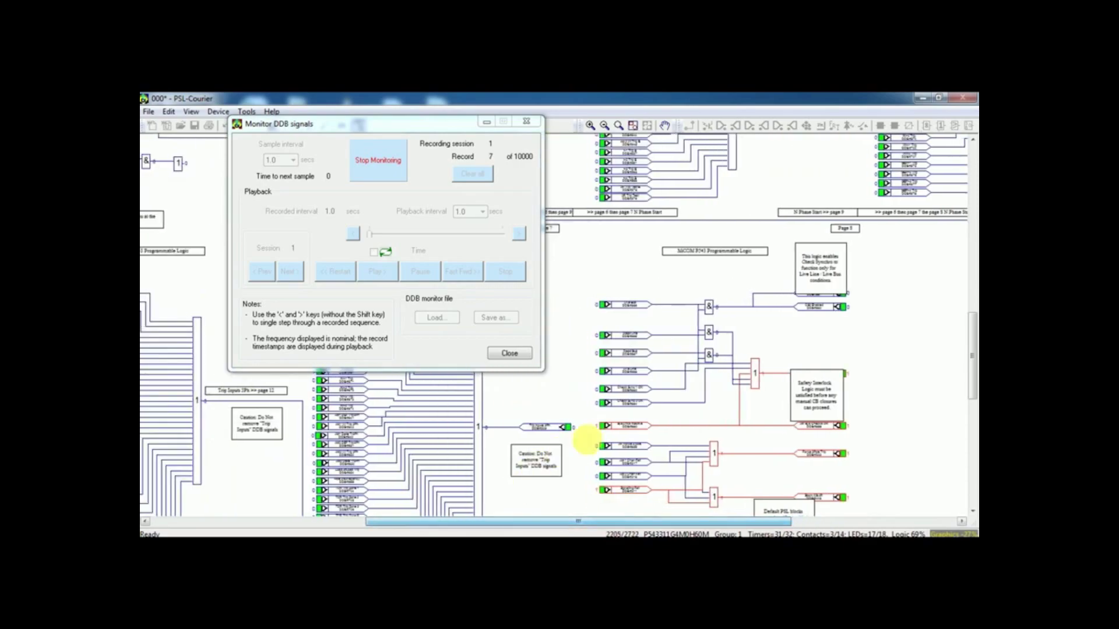
pyautogui.click(590, 125)
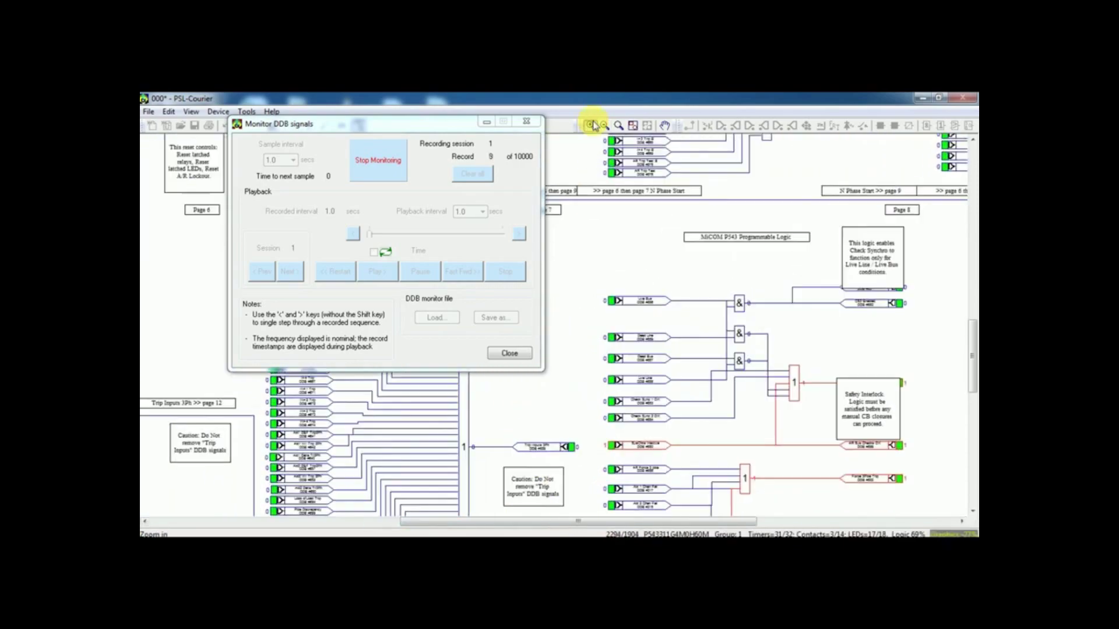
pyautogui.click(590, 125)
pyautogui.click(590, 125)
pyautogui.scroll(-5, 605, 245)
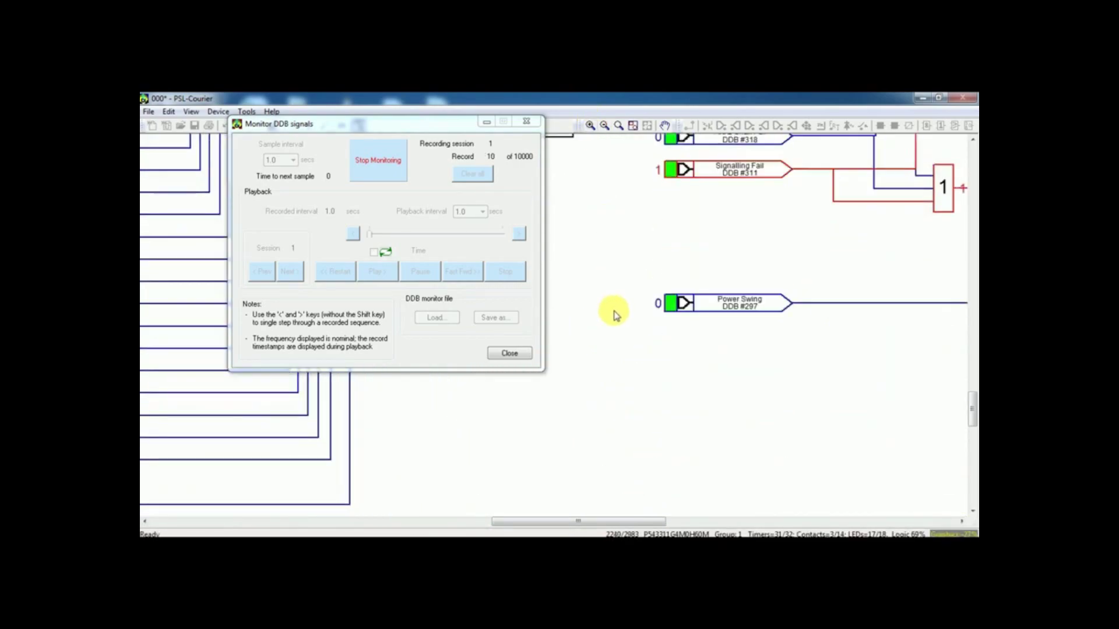
pyautogui.scroll(3, 612, 309)
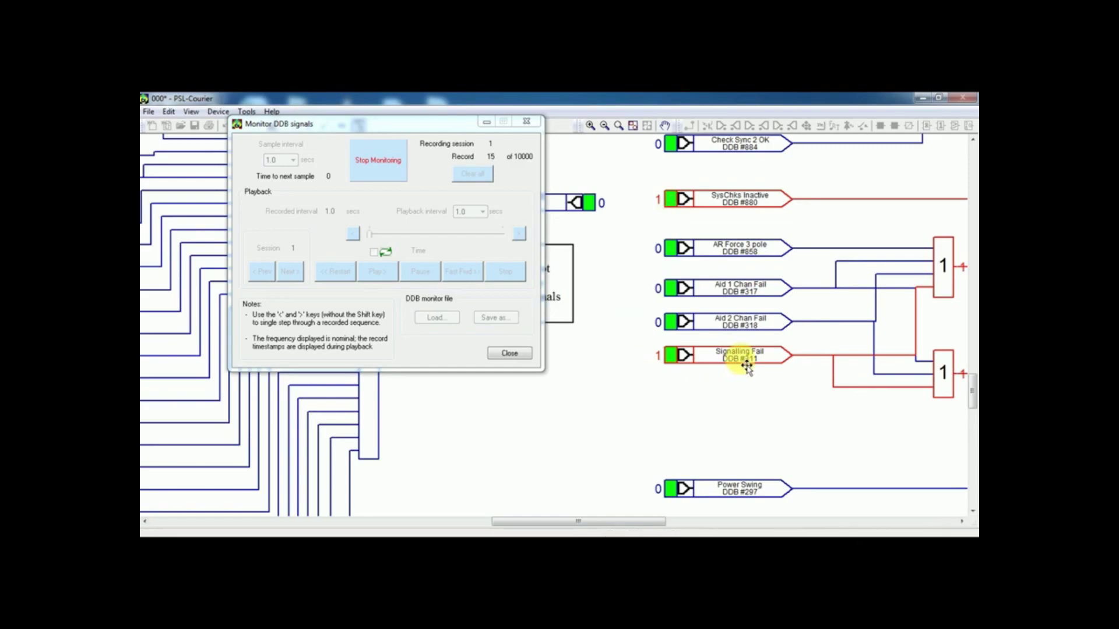
pyautogui.moveTo(564, 519)
pyautogui.mouseDown()
pyautogui.moveTo(651, 523)
pyautogui.moveTo(573, 520)
pyautogui.mouseUp()
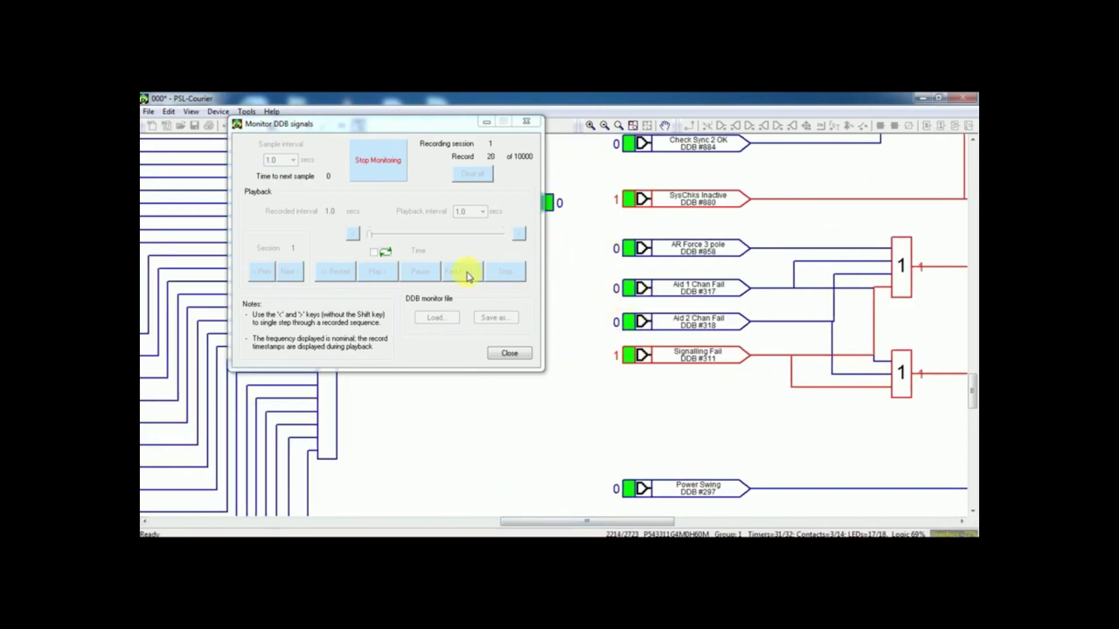
# Stop recording at 22 records, then play back session 1, stopping and replaying it.
pyautogui.click(385, 173)
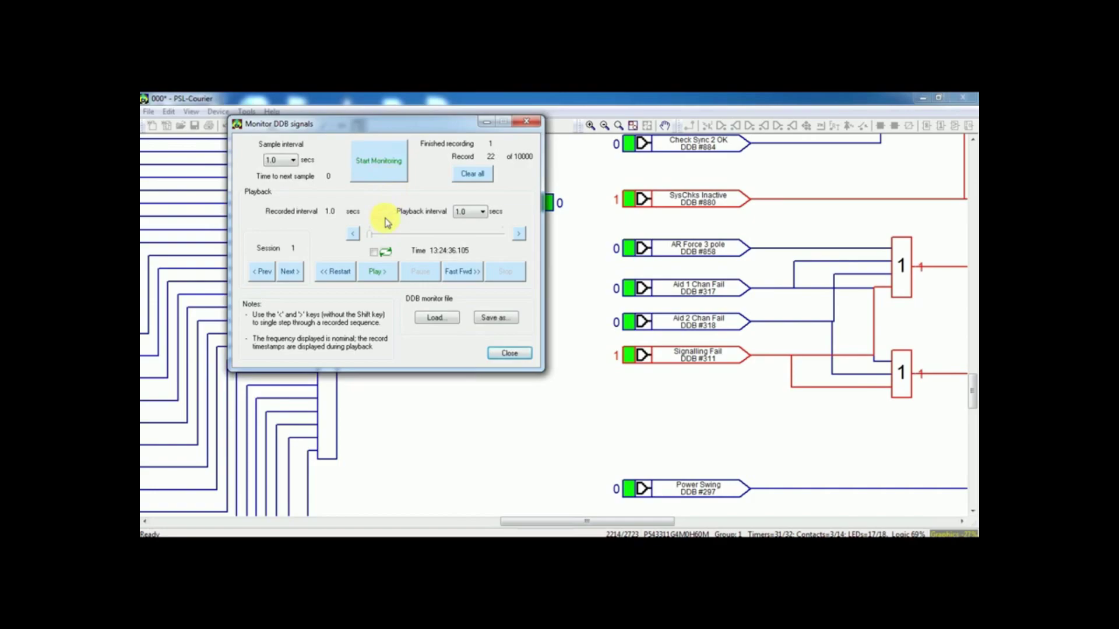
pyautogui.click(379, 278)
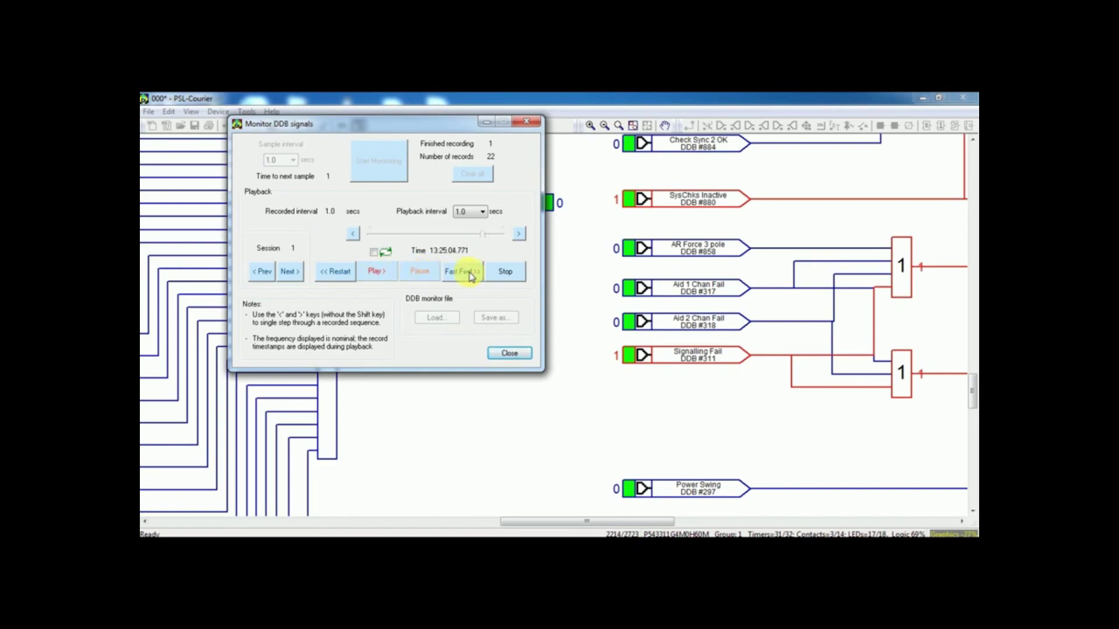
pyautogui.click(517, 274)
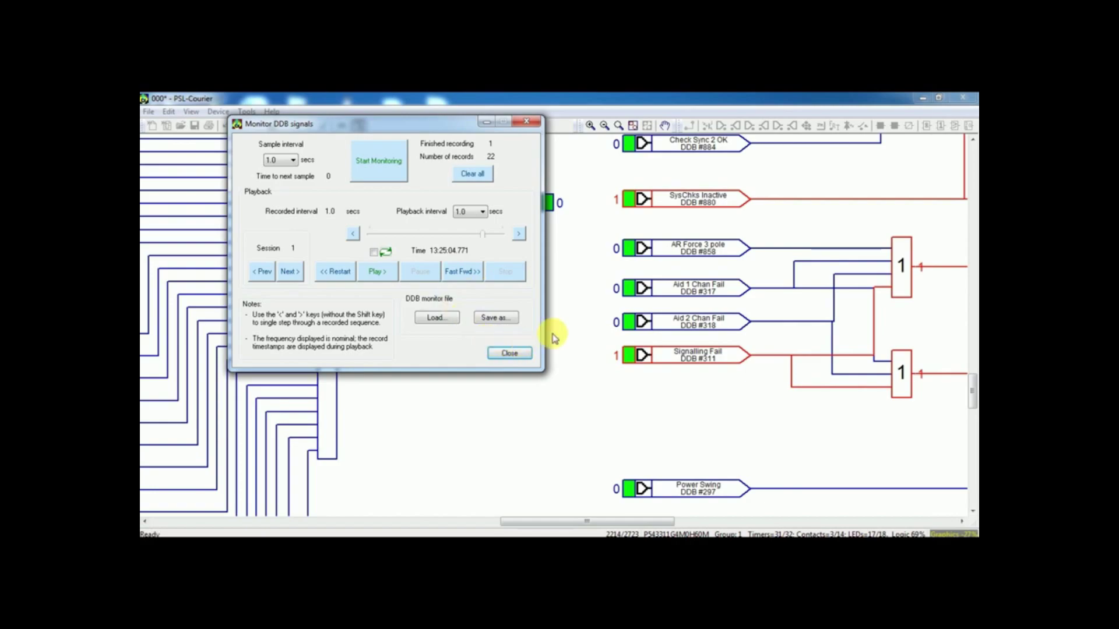
pyautogui.click(568, 316)
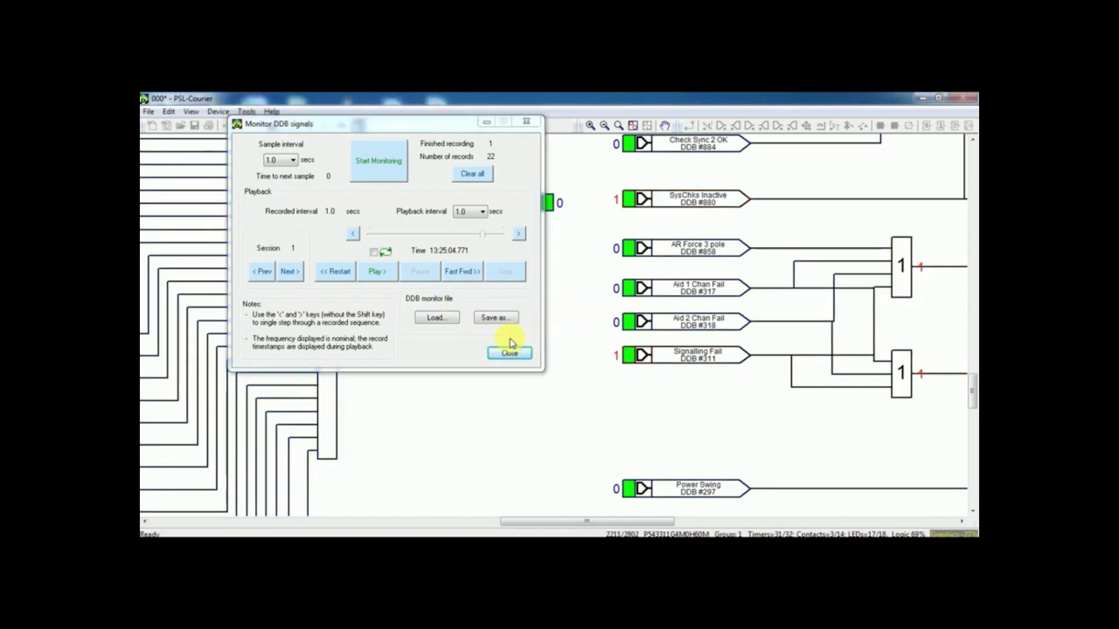
pyautogui.click(387, 278)
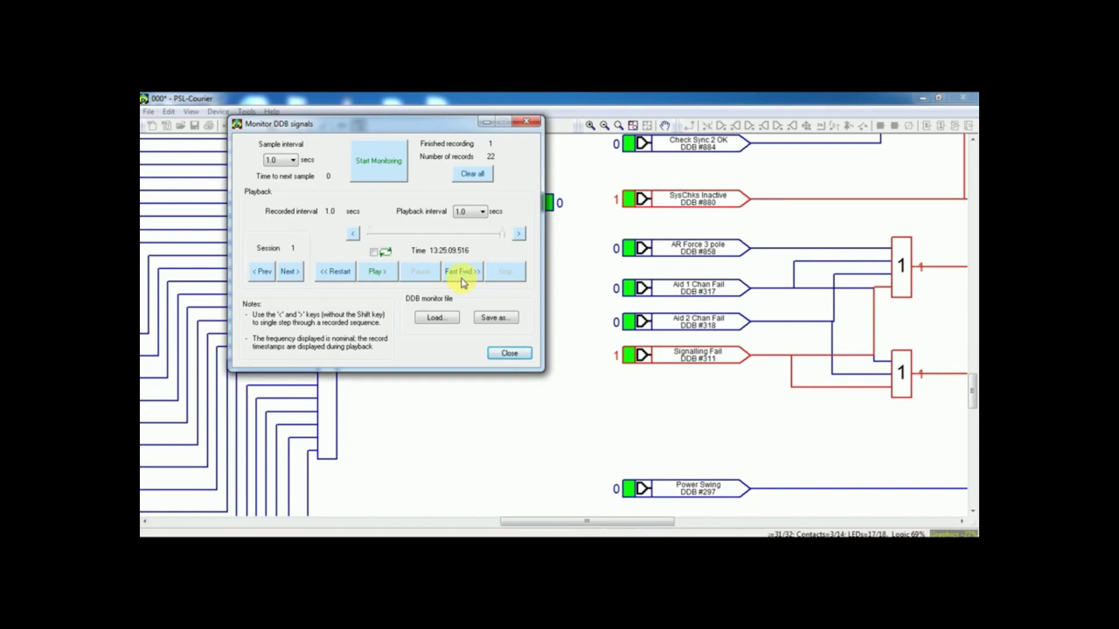
# Close the Monitor DDB signals window, confirming Yes to discard the session.
pyautogui.click(511, 353)
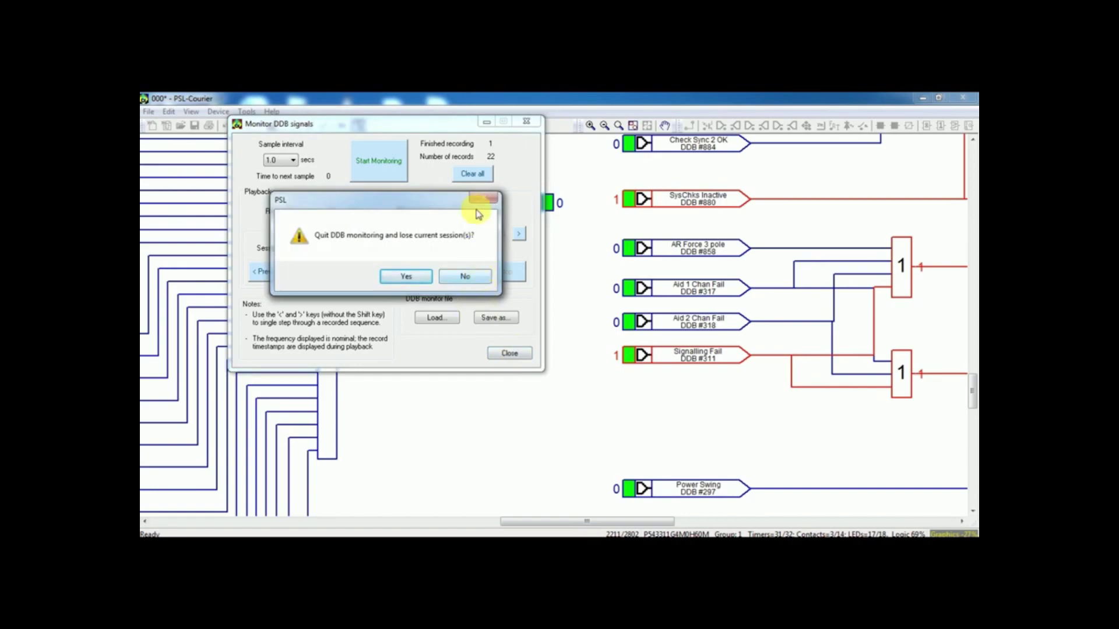
pyautogui.click(417, 279)
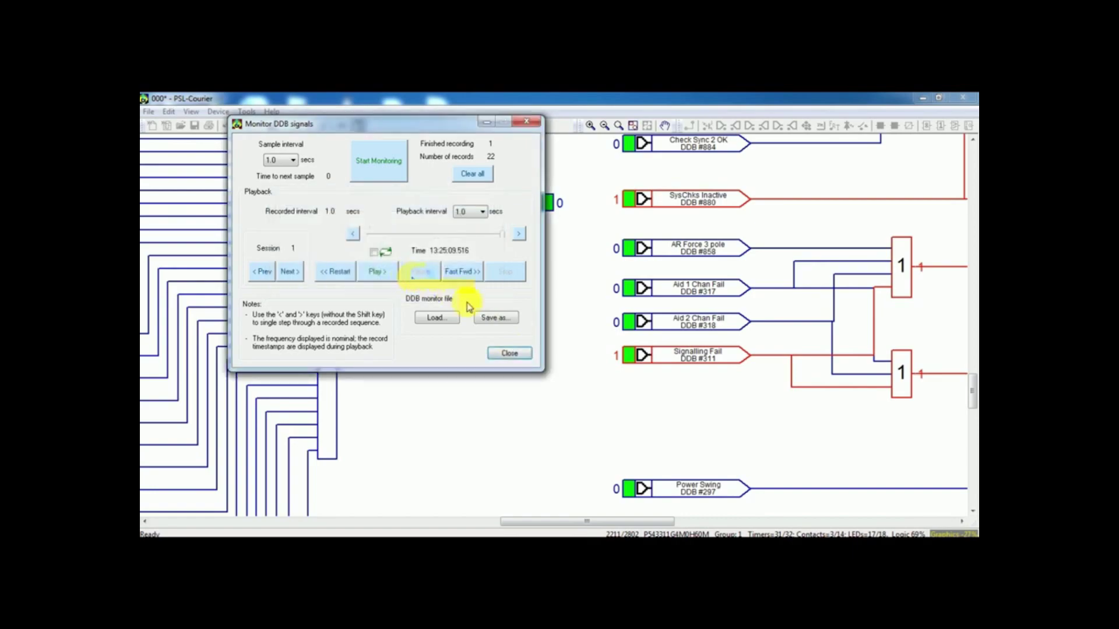